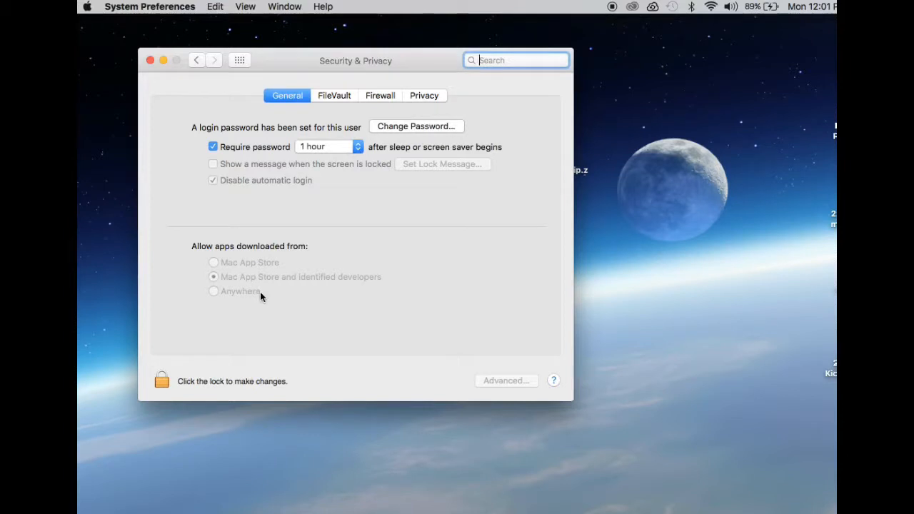
Step: Unlock the Security & Privacy preferences for changes by entering the account password
{"action": "left_click", "coordinate": [159, 385]}
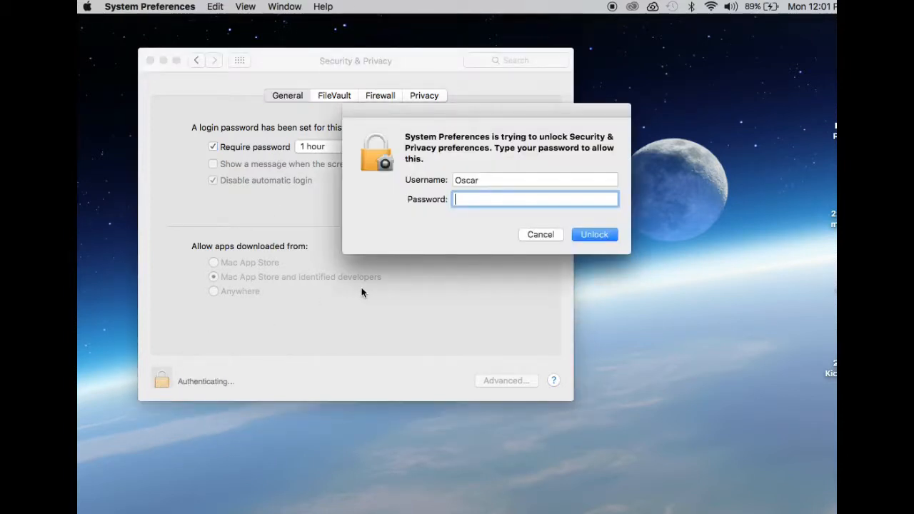
{"action": "type", "text": "••••••"}
{"action": "left_click", "coordinate": [587, 236]}
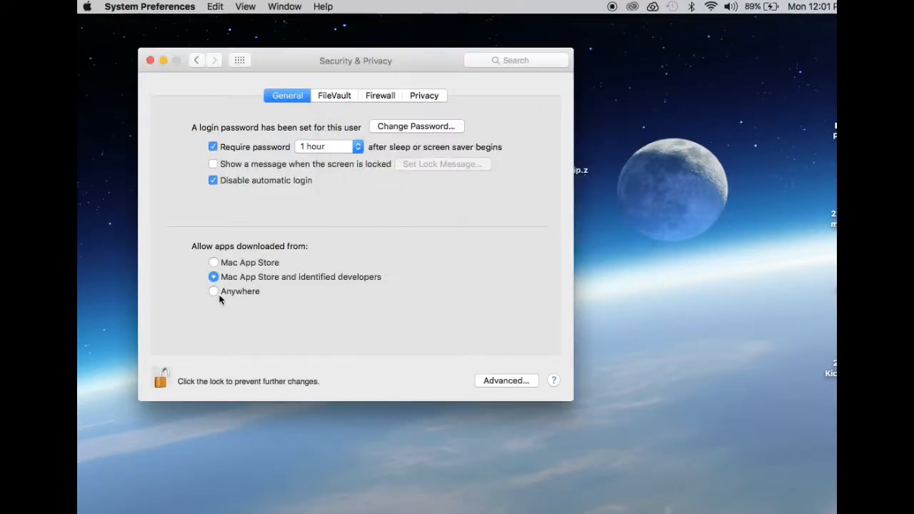
Step: Allow apps downloaded from Anywhere, accept the security warning, and quit System Preferences
{"action": "left_click", "coordinate": [214, 292]}
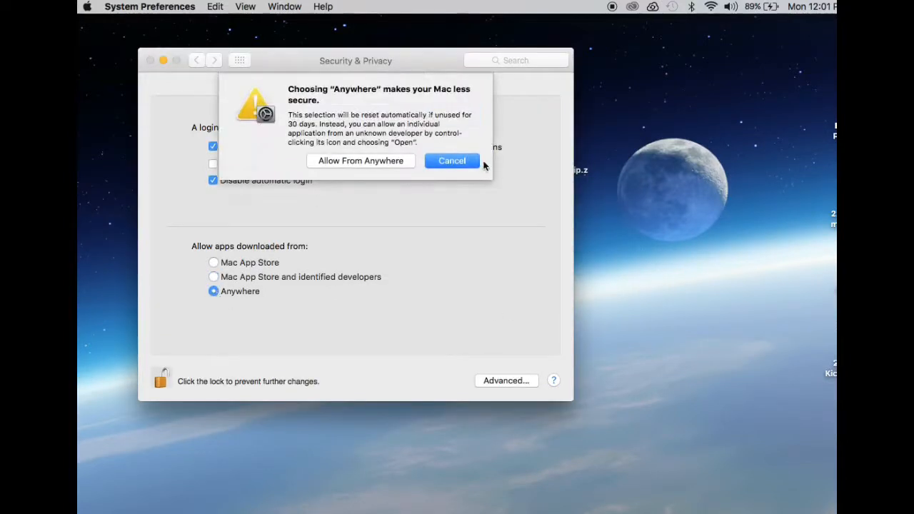
{"action": "left_click", "coordinate": [367, 163]}
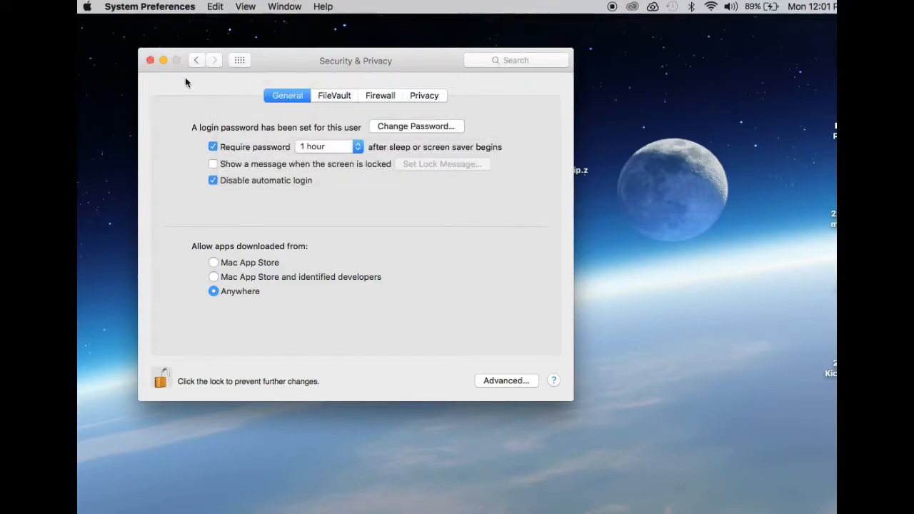
{"action": "left_click", "coordinate": [155, 5]}
{"action": "left_click", "coordinate": [151, 108]}
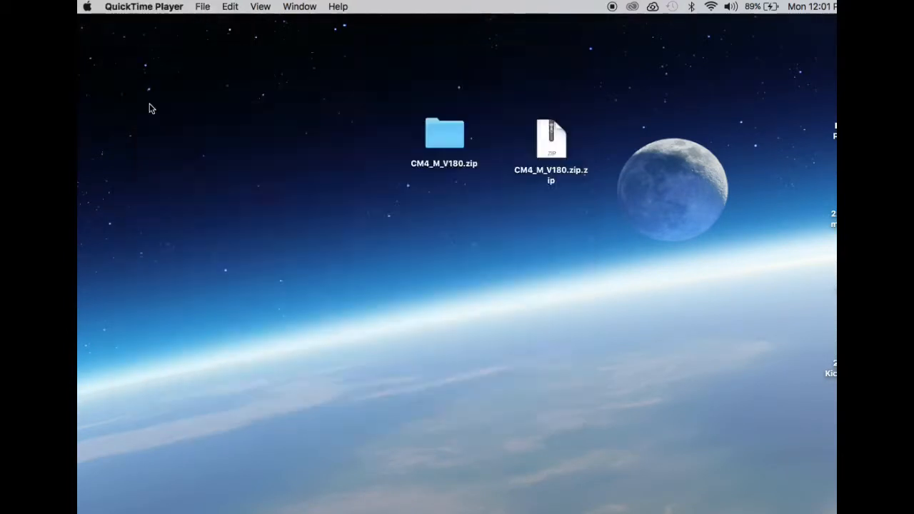
Step: Launch the Cutting Master 4_signed.pkg installer from the CM4_M_V180.zip folder on the desktop
{"action": "double_click", "coordinate": [466, 146]}
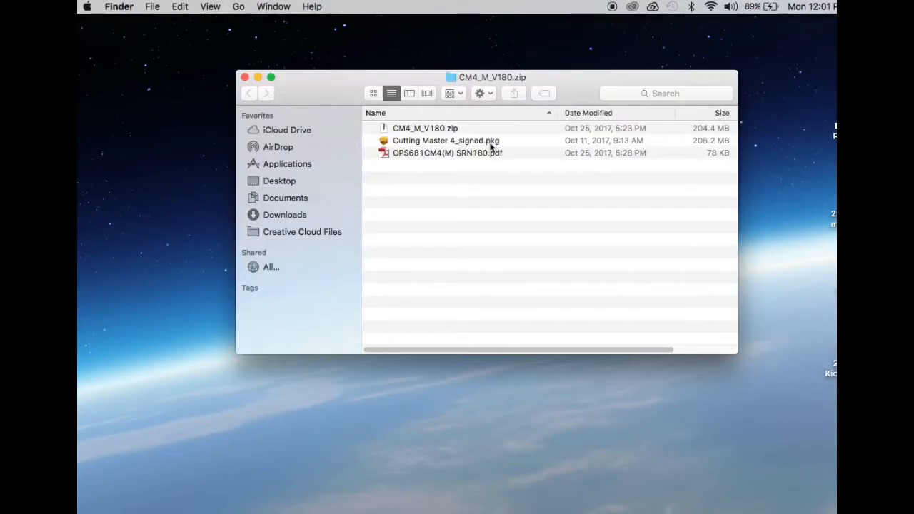
{"action": "left_click", "coordinate": [491, 147]}
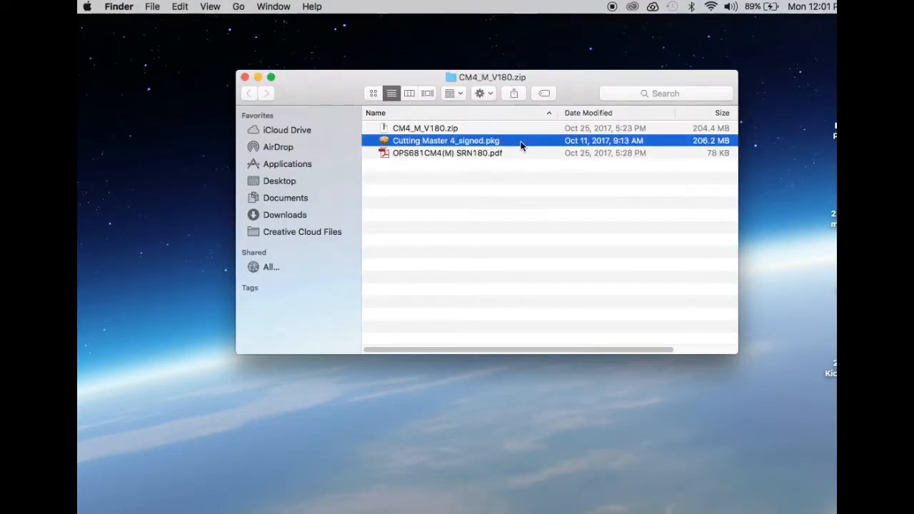
{"action": "double_click", "coordinate": [520, 146]}
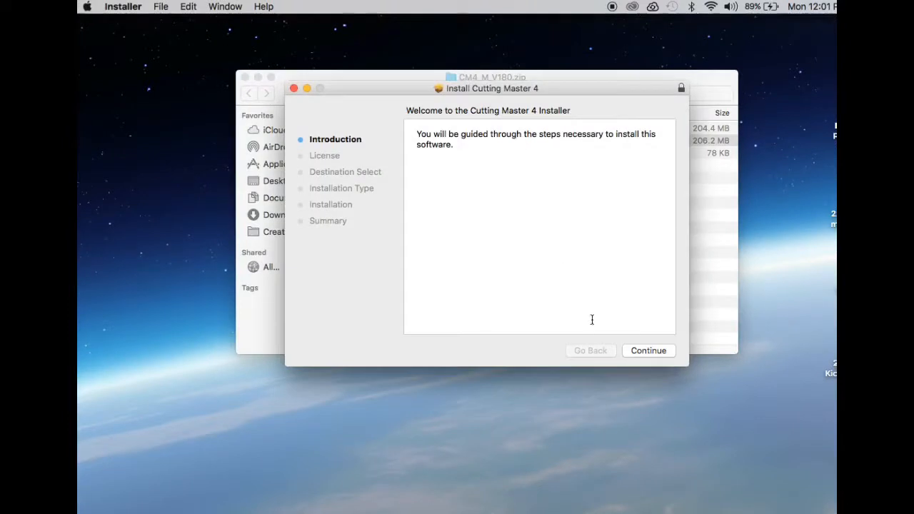
Step: Agree to the English software license in the Cutting Master 4 installer and accept the preselected destination disk
{"action": "left_click", "coordinate": [649, 353]}
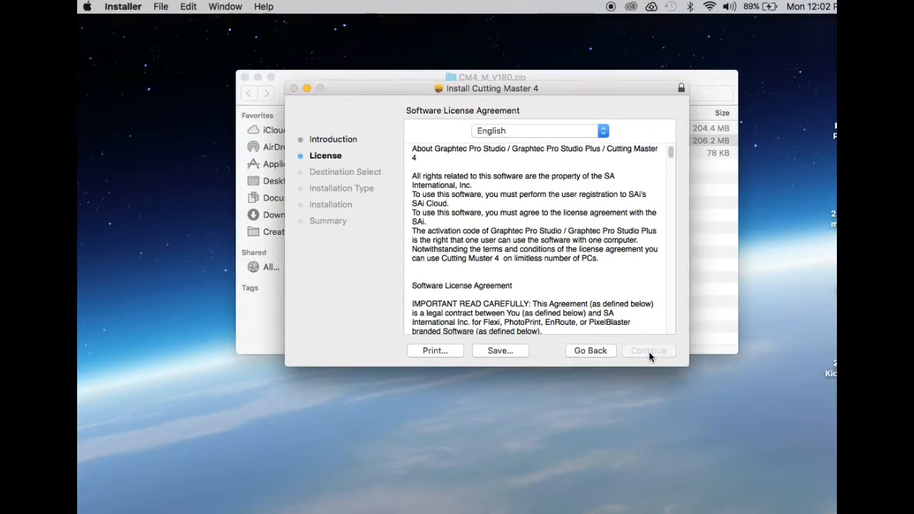
{"action": "left_click", "coordinate": [649, 352]}
{"action": "left_click", "coordinate": [629, 195]}
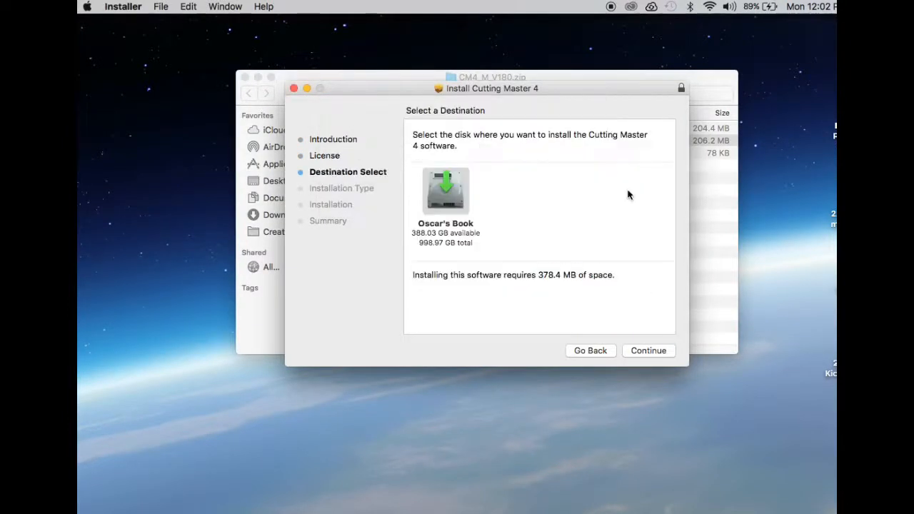
{"action": "left_click", "coordinate": [654, 351]}
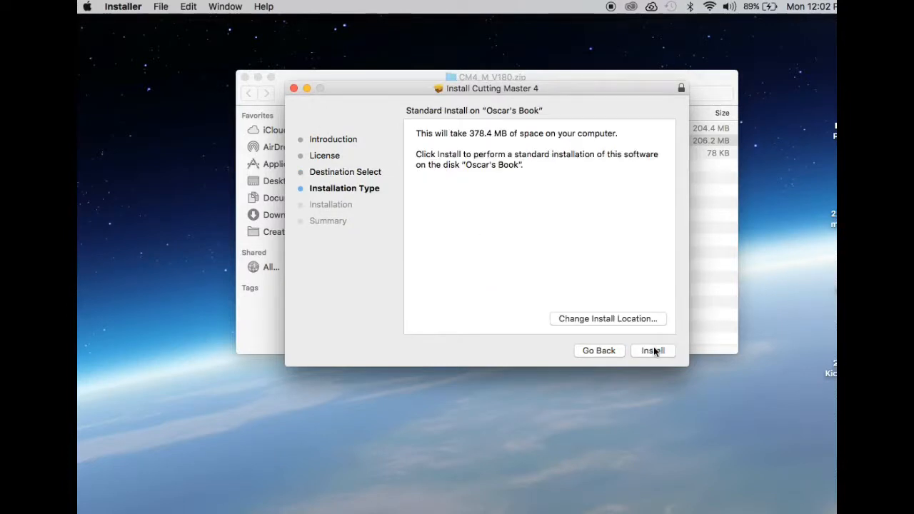
Step: Start the standard installation of Cutting Master 4 and authorize it with the account password
{"action": "left_click", "coordinate": [654, 350]}
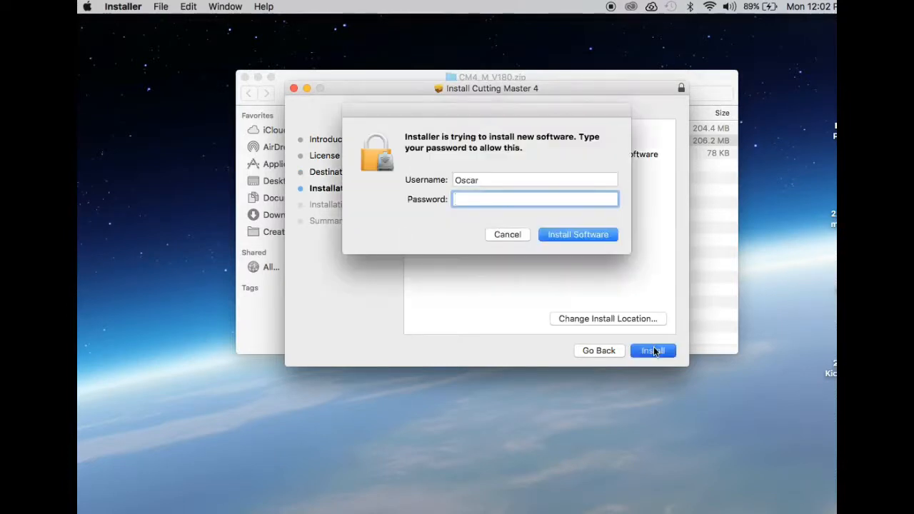
{"action": "type", "text": "••••••"}
{"action": "left_click", "coordinate": [572, 237]}
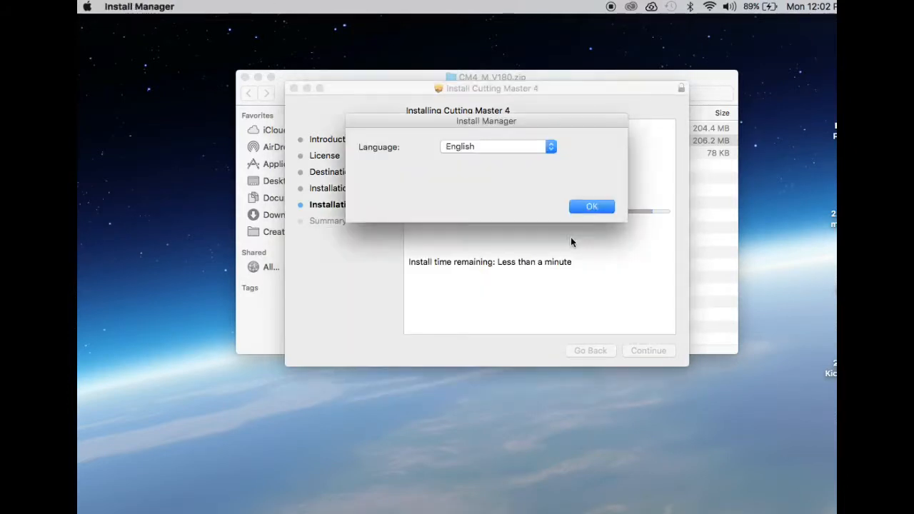
Step: Accept English as the Install Manager language and authorize its changes with the account password
{"action": "left_click", "coordinate": [577, 207]}
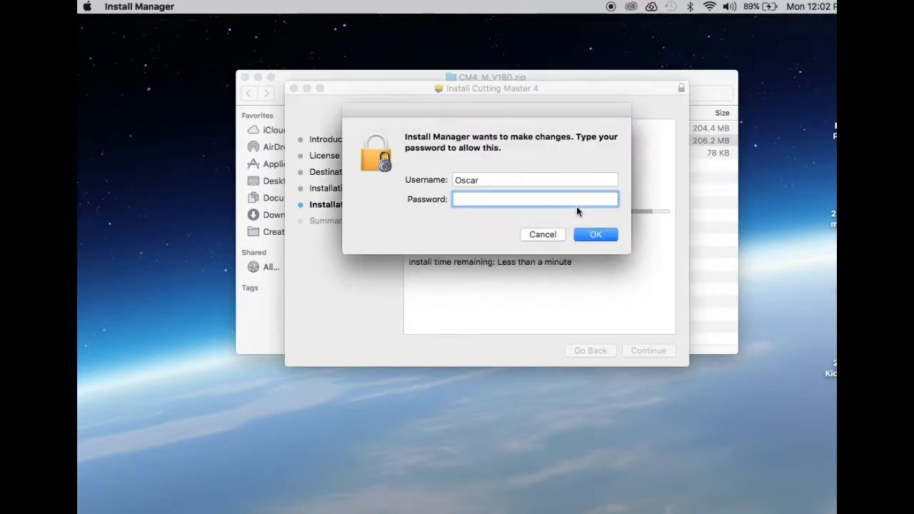
{"action": "type", "text": "••••••"}
{"action": "left_click", "coordinate": [610, 236]}
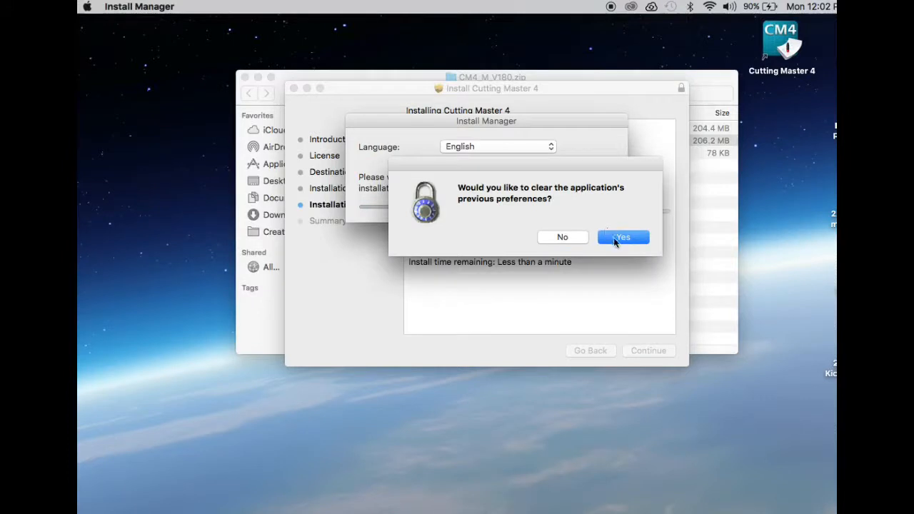
Step: Clear the application's previous preferences, then close the finished installer and the installation folder window
{"action": "left_click", "coordinate": [614, 239]}
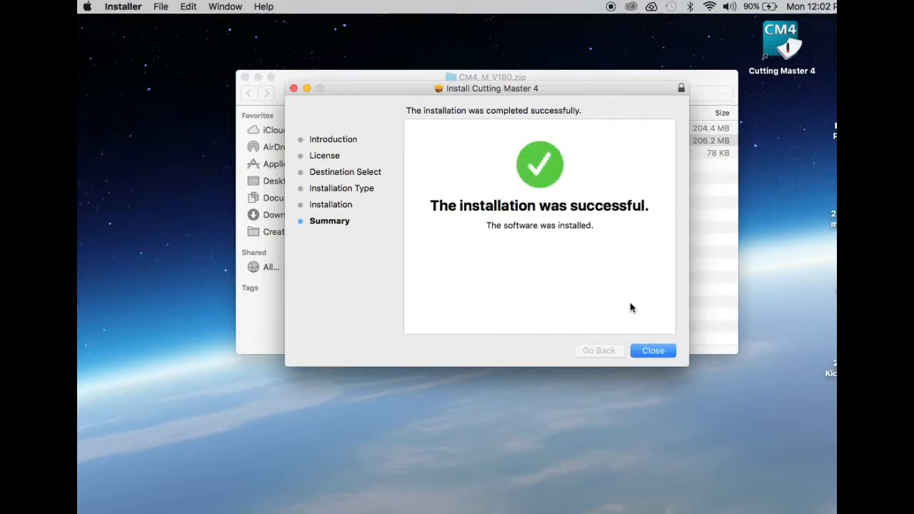
{"action": "left_click", "coordinate": [654, 350]}
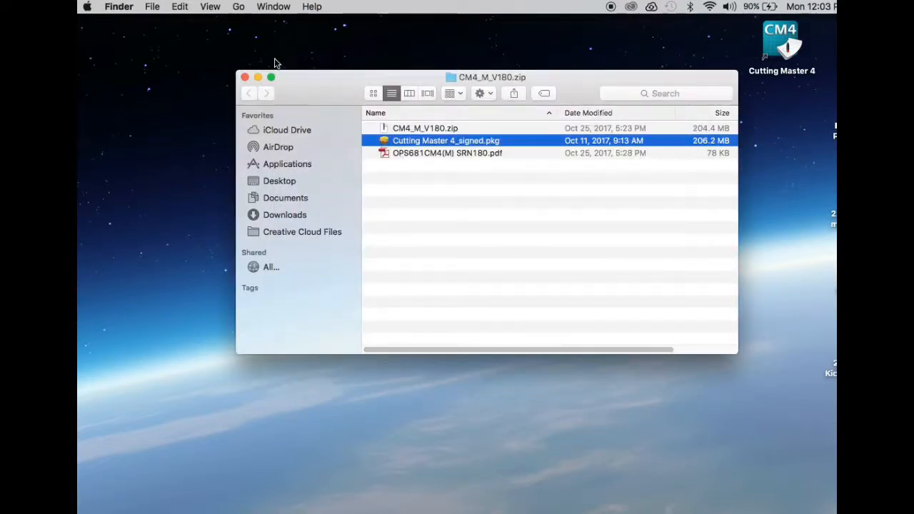
{"action": "left_click", "coordinate": [245, 77]}
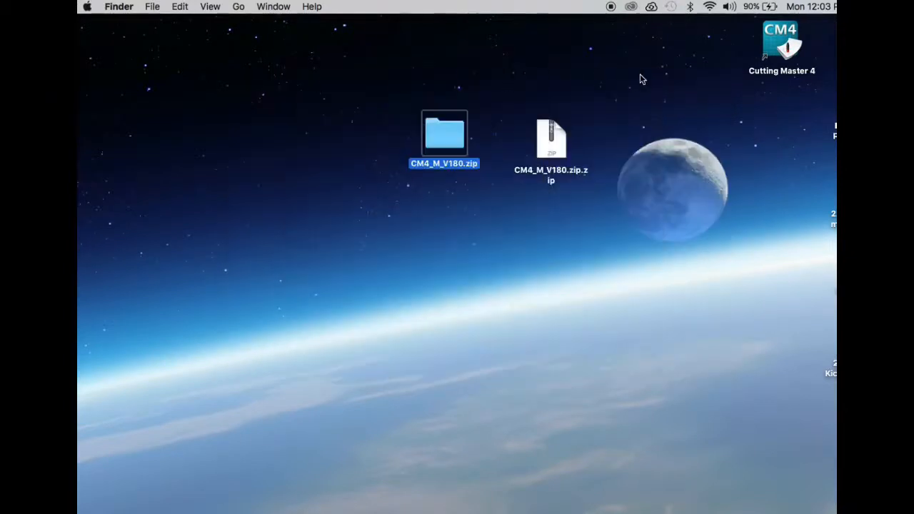
Step: Open SAi Cloud Connect and sign up for a new account with the user's email address
{"action": "left_click", "coordinate": [652, 7]}
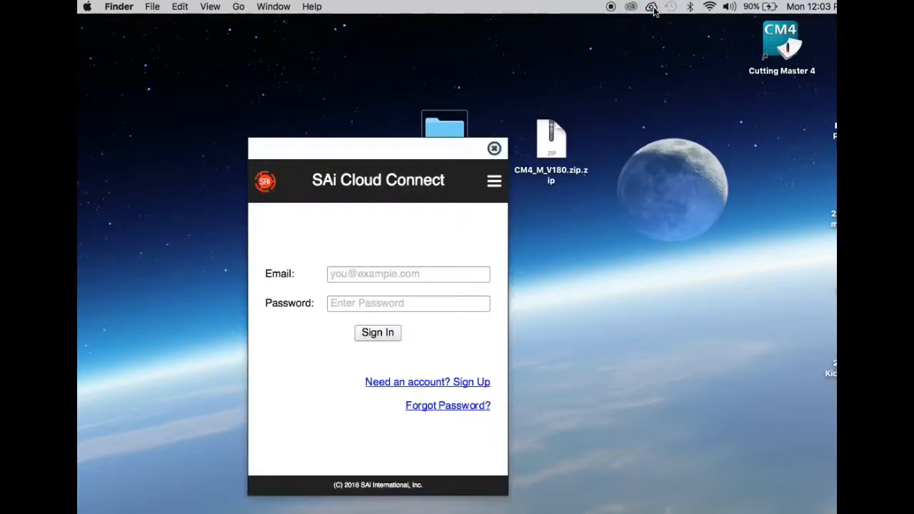
{"action": "left_click", "coordinate": [446, 384]}
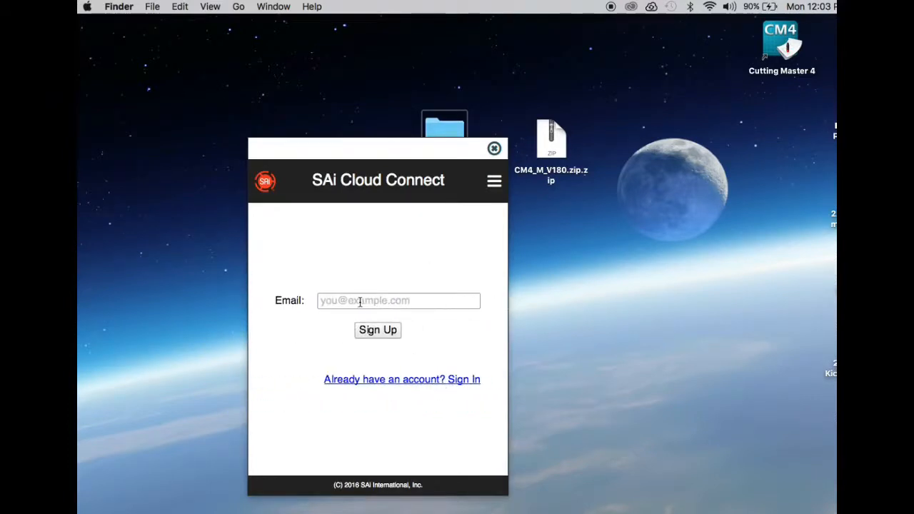
{"action": "left_click", "coordinate": [360, 300]}
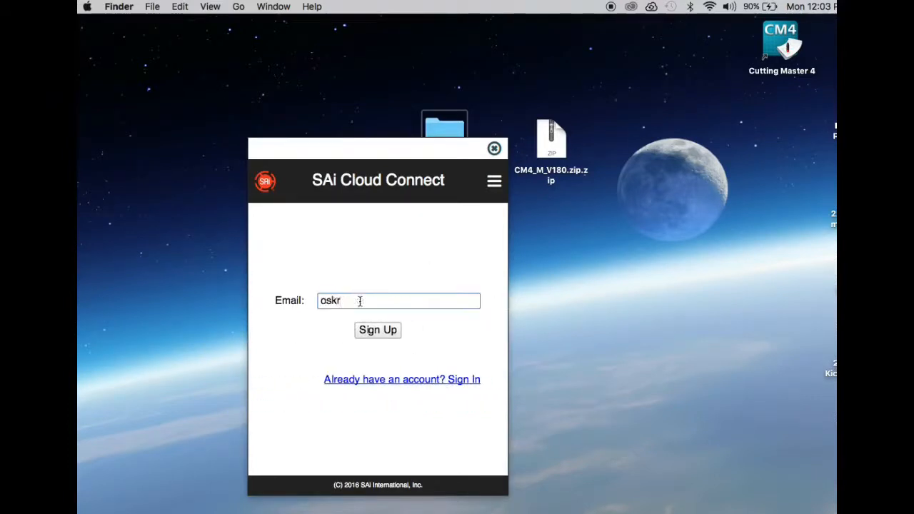
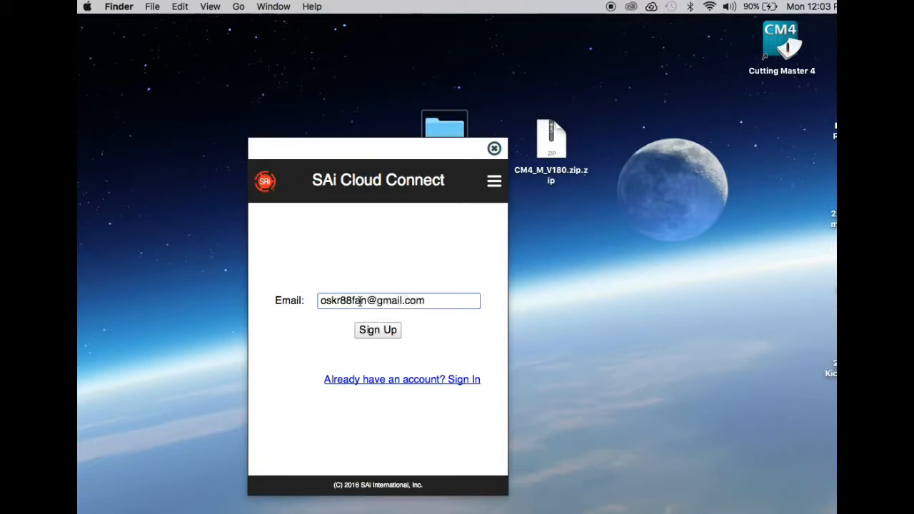
{"action": "left_click", "coordinate": [371, 330]}
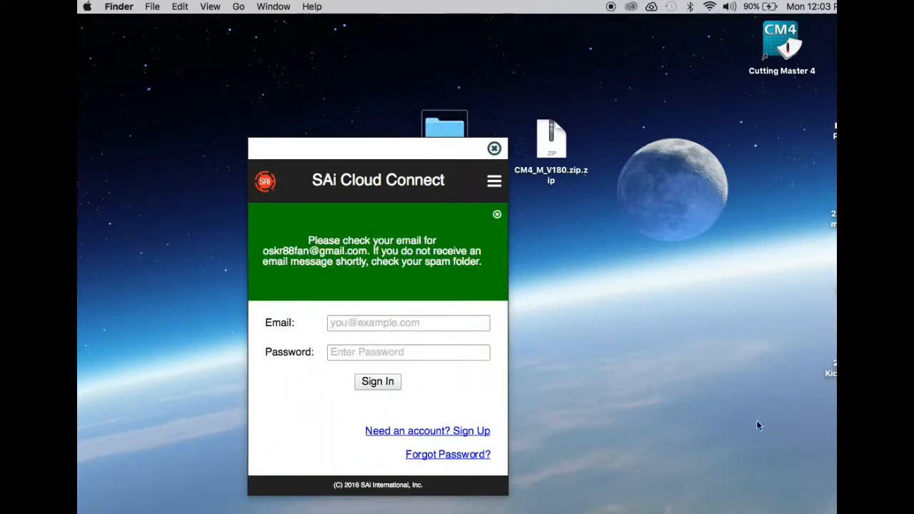
Step: Switch to the Gmail inbox in Firefox, open the [saicloud.com] Welcome message, and follow its account creation link
{"action": "mouse_move", "coordinate": [686, 504]}
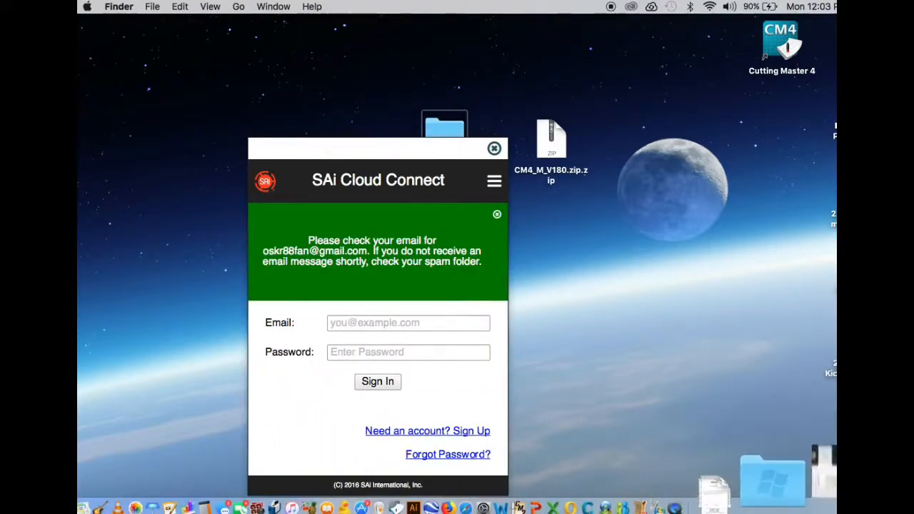
{"action": "left_click", "coordinate": [770, 477]}
{"action": "left_click", "coordinate": [494, 148]}
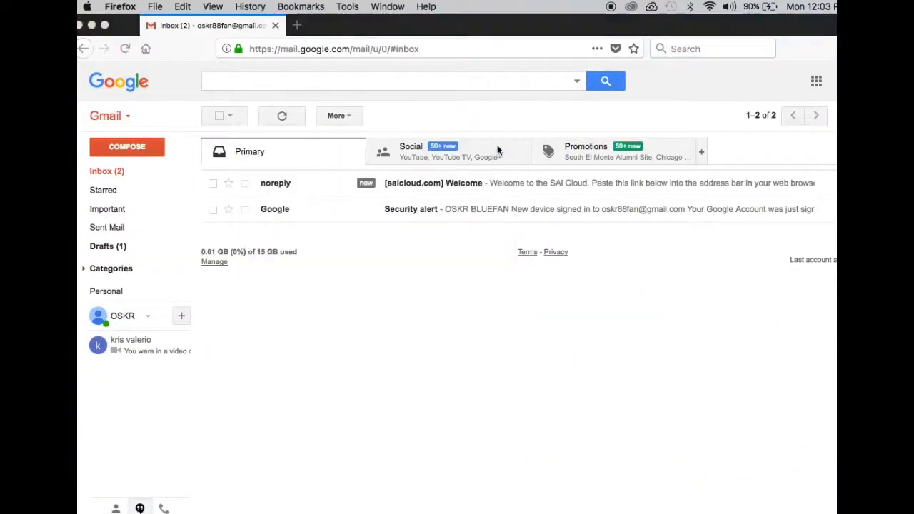
{"action": "left_click", "coordinate": [456, 187]}
{"action": "left_click", "coordinate": [456, 187]}
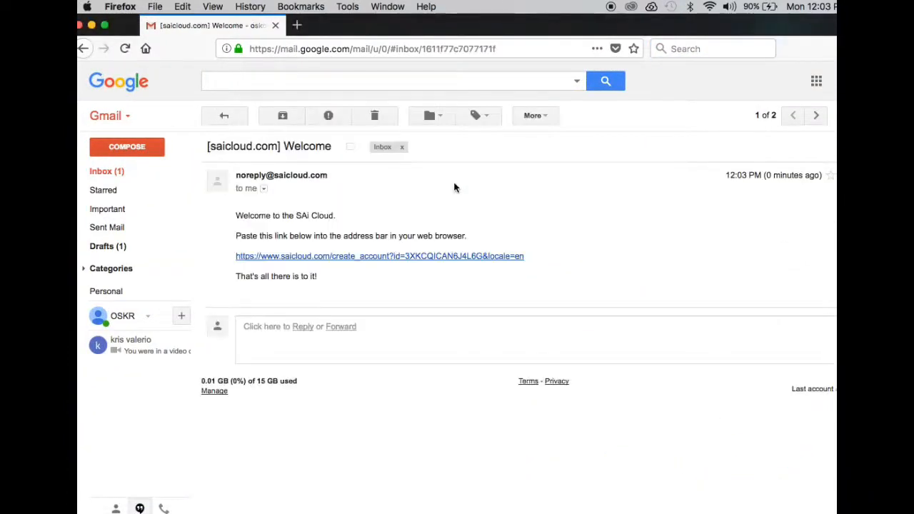
{"action": "left_click", "coordinate": [457, 256]}
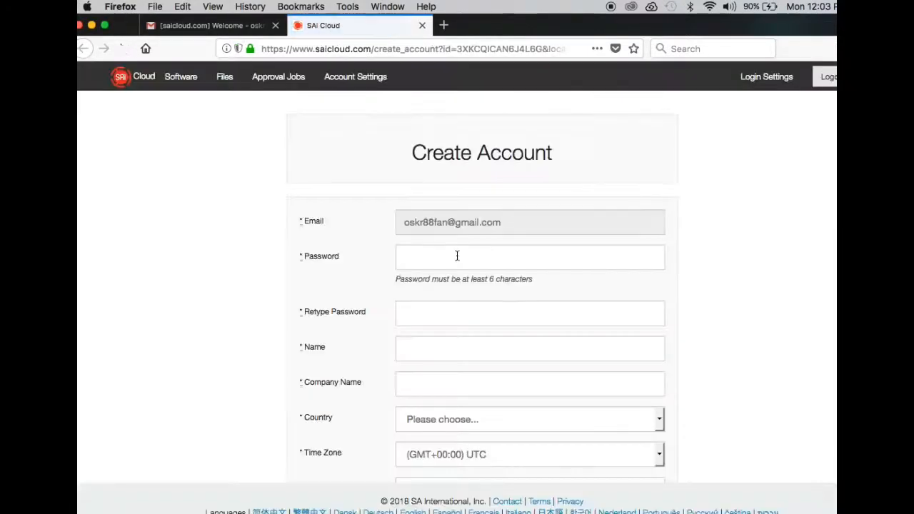
Step: Enter the new account password in the Create Account form and repeat it in the Retype Password field
{"action": "left_click", "coordinate": [457, 256]}
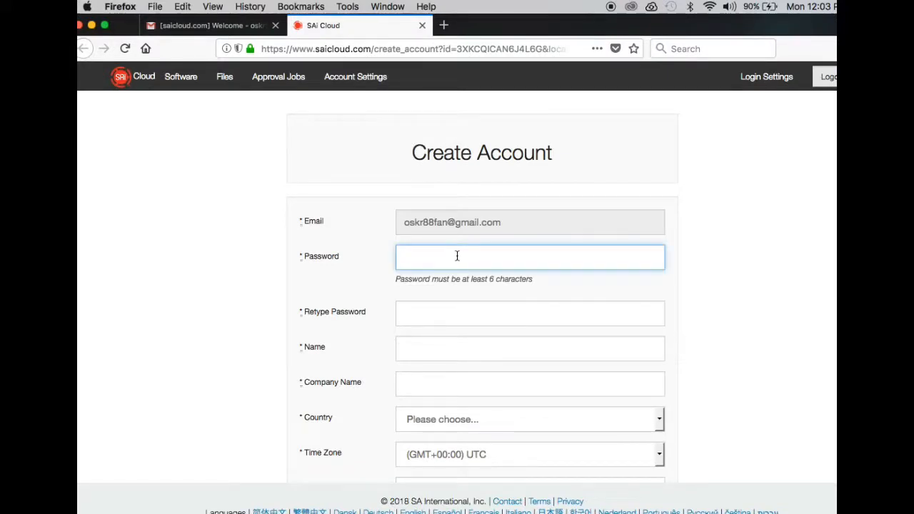
{"action": "type", "text": "•••••••••"}
{"action": "left_click", "coordinate": [468, 309]}
{"action": "type", "text": "•"}
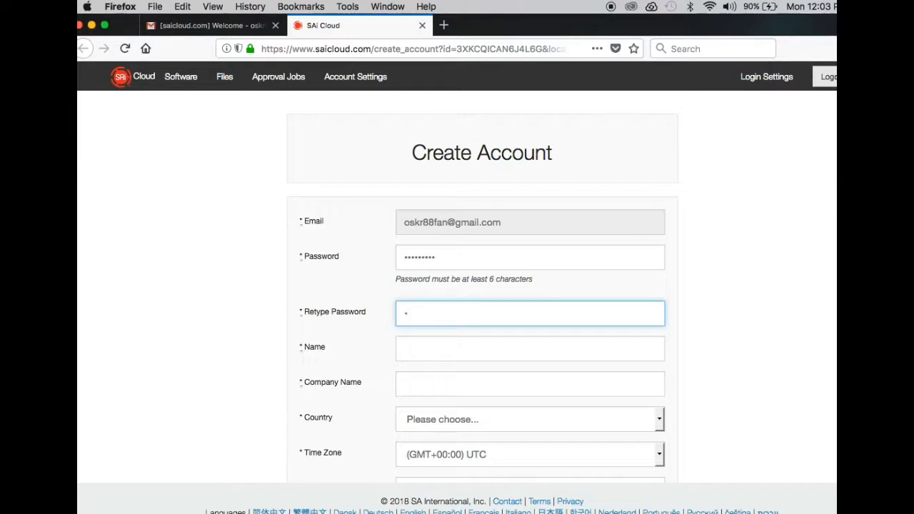
{"action": "type", "text": "••••••••"}
Step: Fill in "acme 2" as the account name and "Acme2" as the company name
{"action": "left_click", "coordinate": [486, 354]}
{"action": "type", "text": "acme 2"}
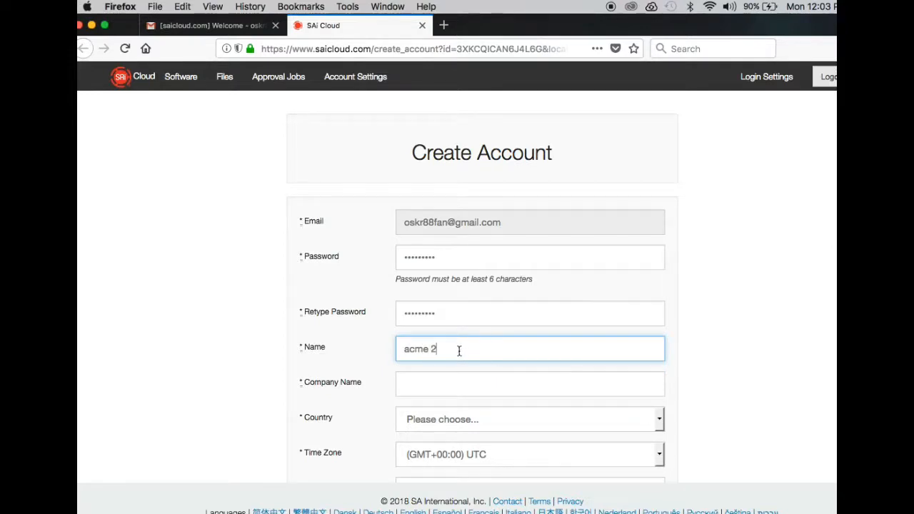
{"action": "left_click", "coordinate": [438, 376]}
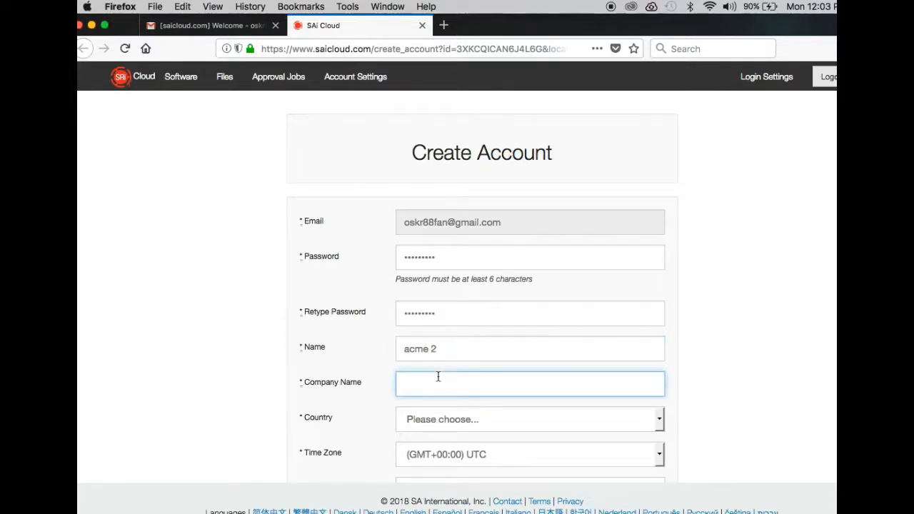
{"action": "type", "text": "Acme2"}
Step: Set the account's country to United States and its time zone to (GMT-08:00) Pacific Time (US & Canada)
{"action": "left_click", "coordinate": [664, 424]}
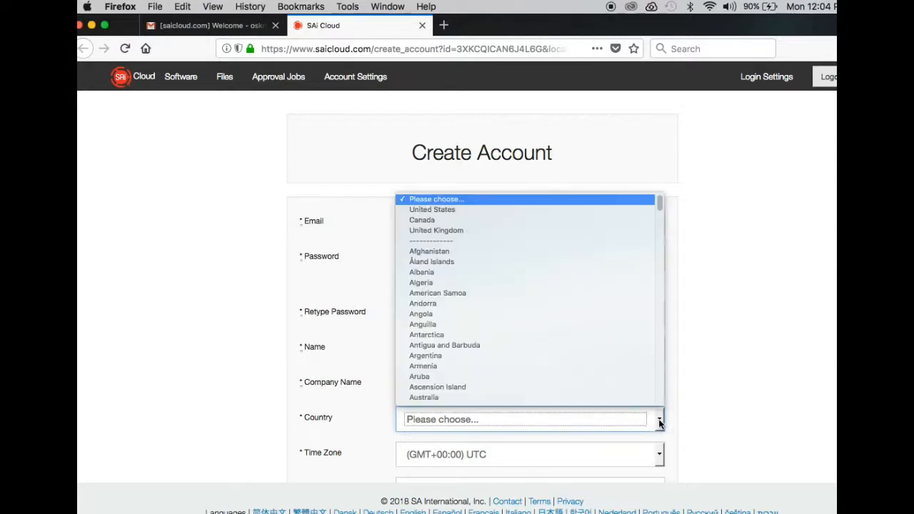
{"action": "left_click", "coordinate": [446, 212]}
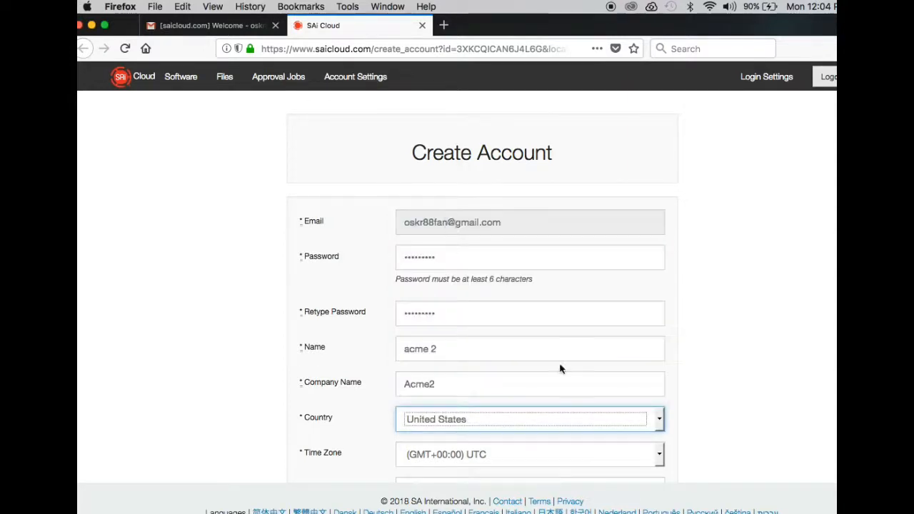
{"action": "left_click", "coordinate": [660, 455]}
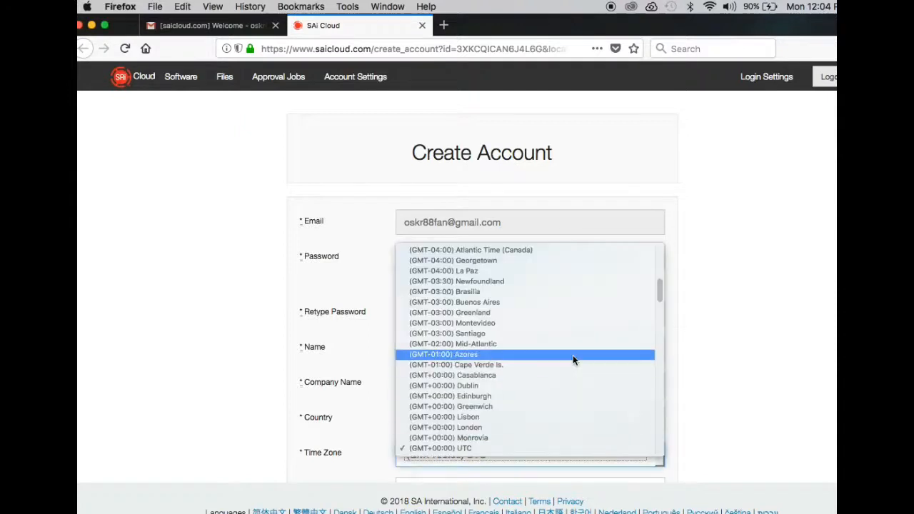
{"action": "scroll", "coordinate": [573, 357], "scroll_direction": "up", "scroll_amount": 10}
{"action": "scroll", "coordinate": [573, 360], "scroll_direction": "down", "scroll_amount": 15}
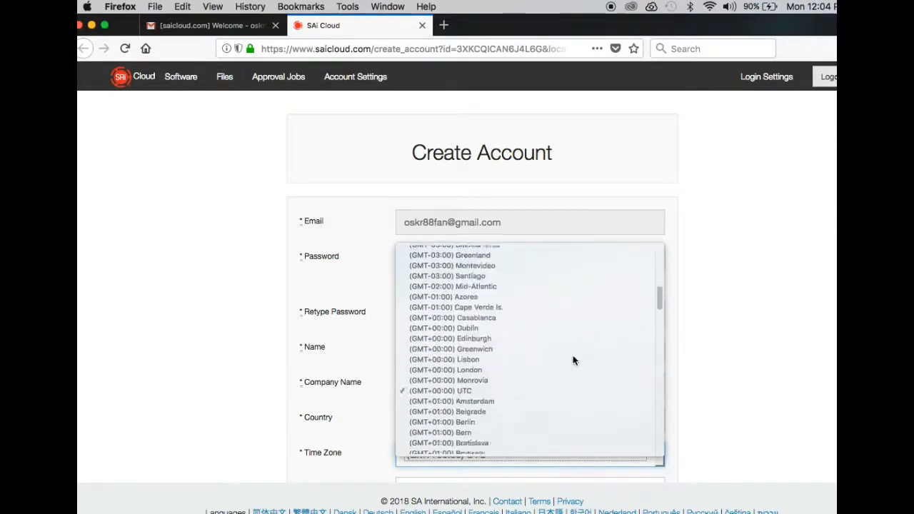
{"action": "scroll", "coordinate": [572, 360], "scroll_direction": "down", "scroll_amount": 7}
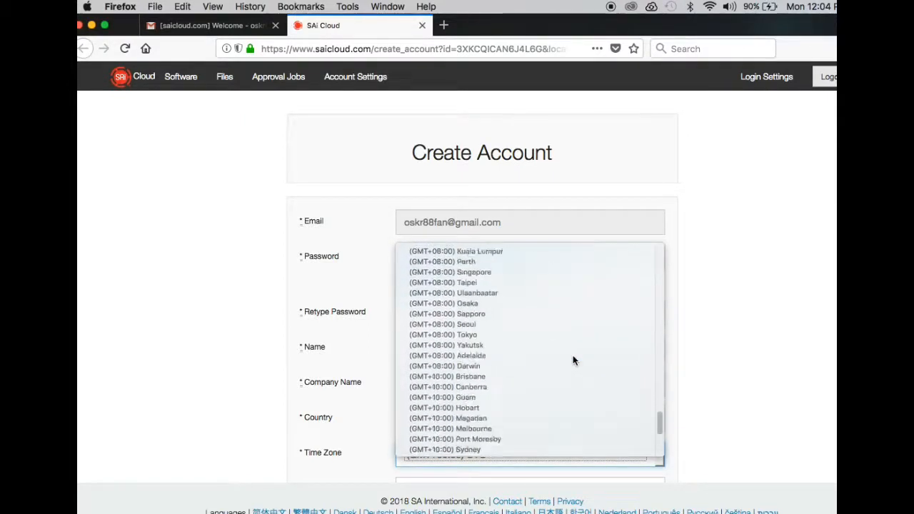
{"action": "scroll", "coordinate": [572, 361], "scroll_direction": "up", "scroll_amount": 20}
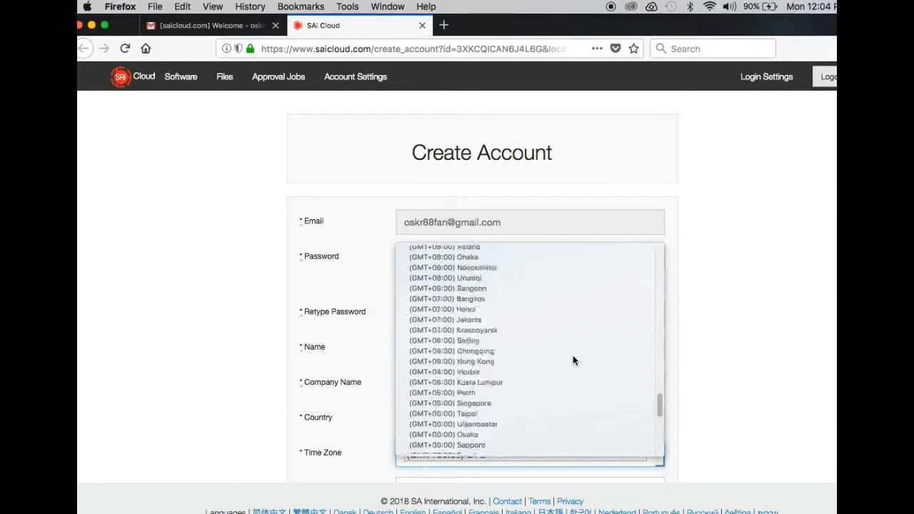
{"action": "scroll", "coordinate": [572, 361], "scroll_direction": "up", "scroll_amount": 10}
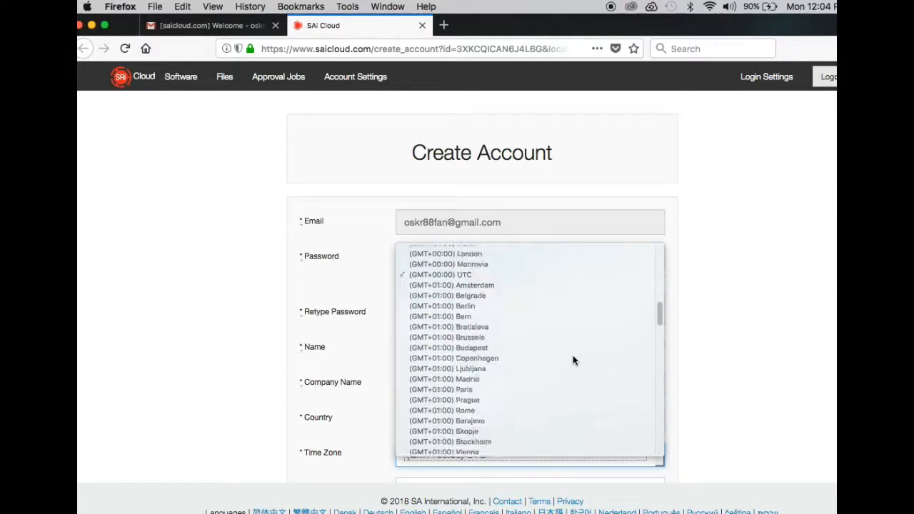
{"action": "scroll", "coordinate": [573, 361], "scroll_direction": "up", "scroll_amount": 6}
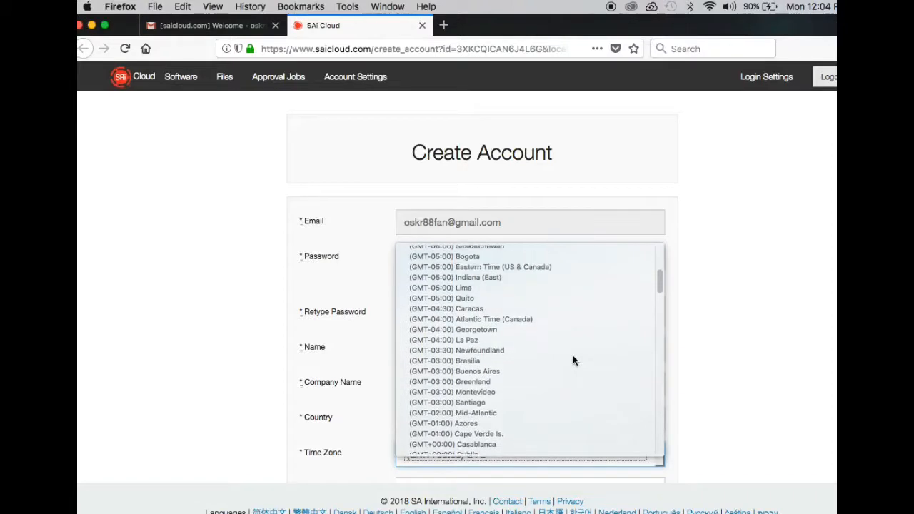
{"action": "scroll", "coordinate": [572, 355], "scroll_direction": "up", "scroll_amount": 4}
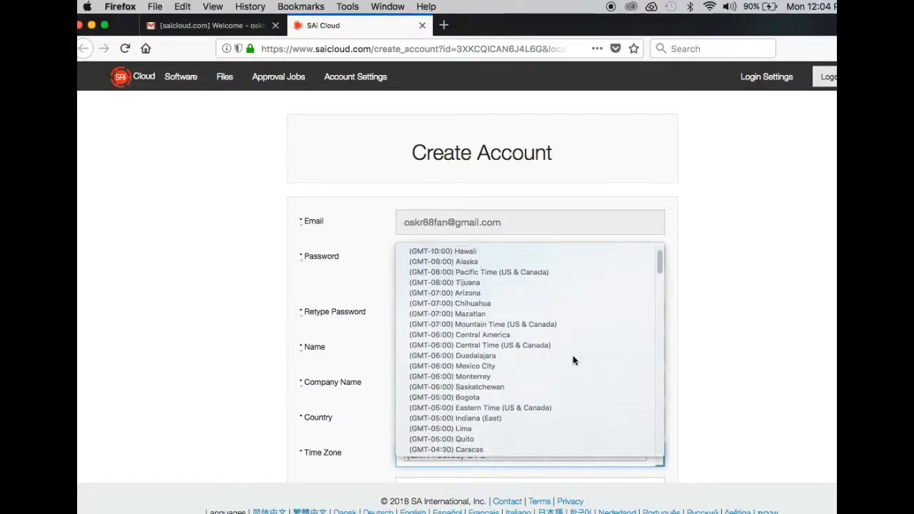
{"action": "left_click", "coordinate": [495, 301]}
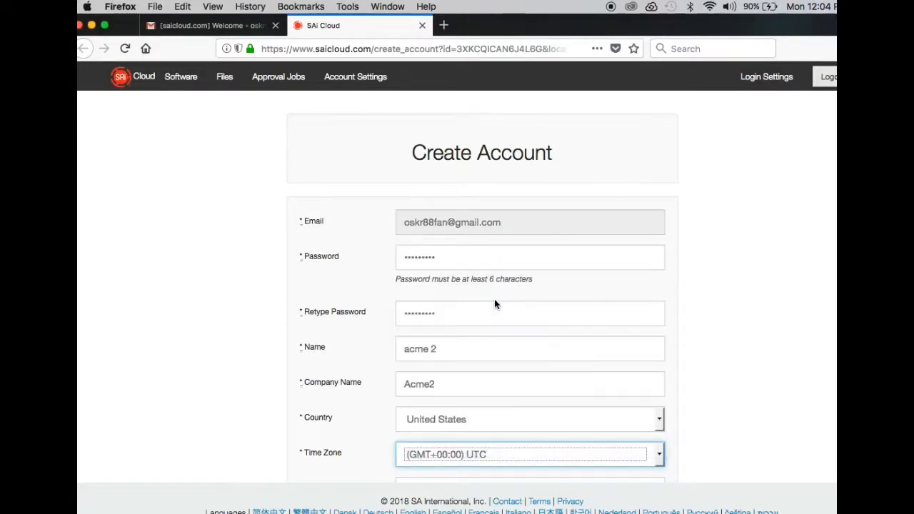
Step: Submit the Create Account form and accept the Terms and Conditions
{"action": "scroll", "coordinate": [689, 390], "scroll_direction": "down", "scroll_amount": 5}
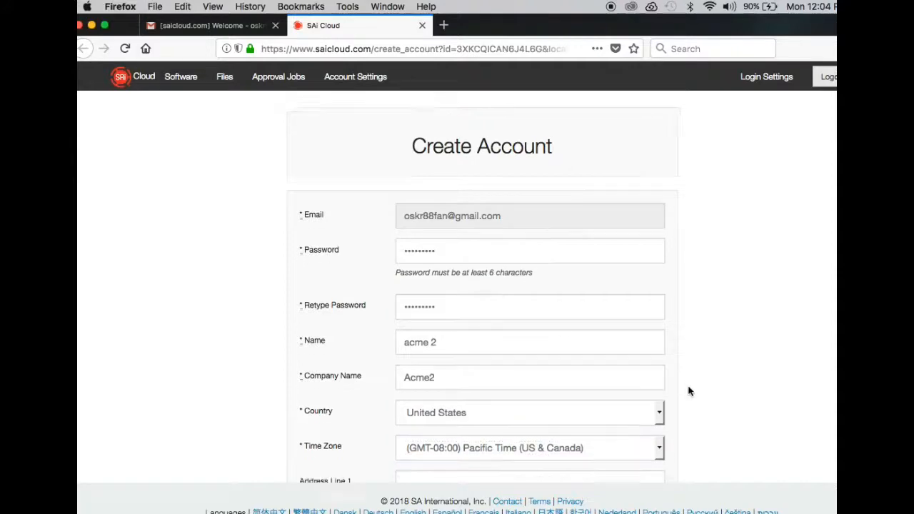
{"action": "left_click", "coordinate": [502, 452]}
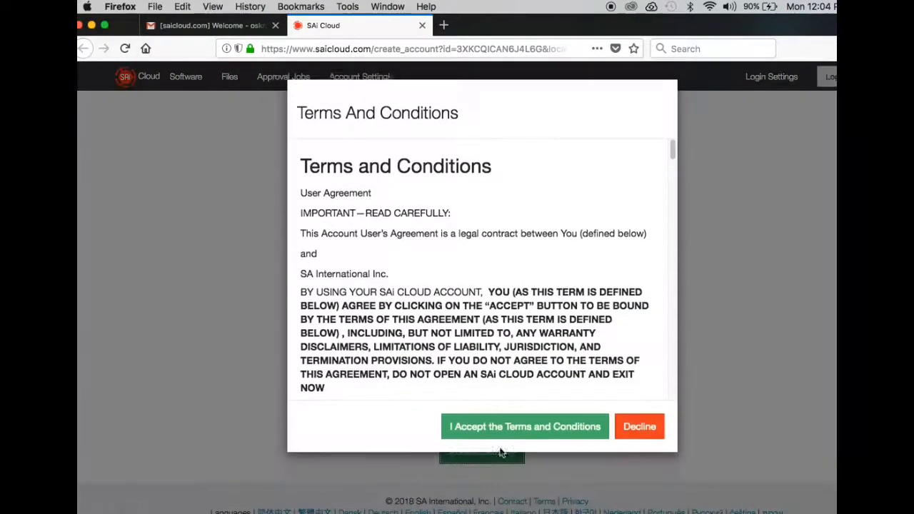
{"action": "left_click", "coordinate": [577, 429]}
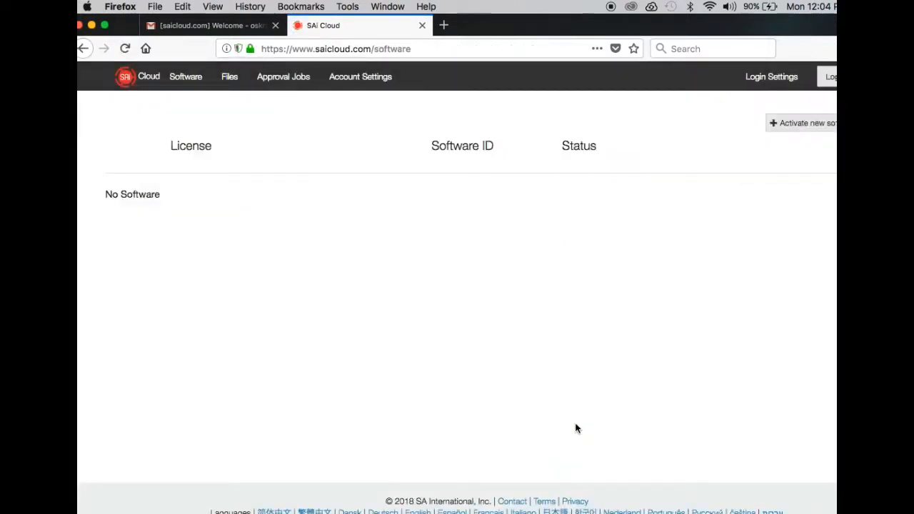
Step: Minimize the Firefox window and bring up SAi Cloud Connect
{"action": "left_click", "coordinate": [94, 27]}
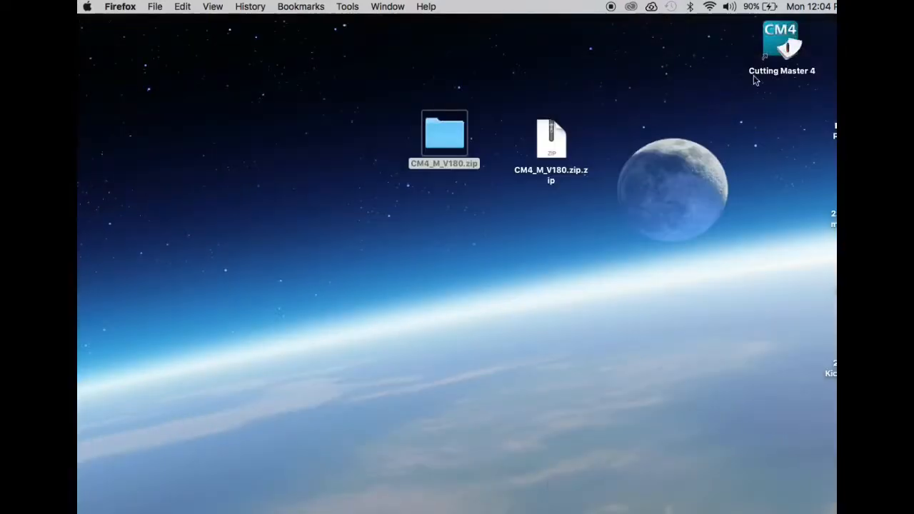
{"action": "left_click", "coordinate": [782, 50]}
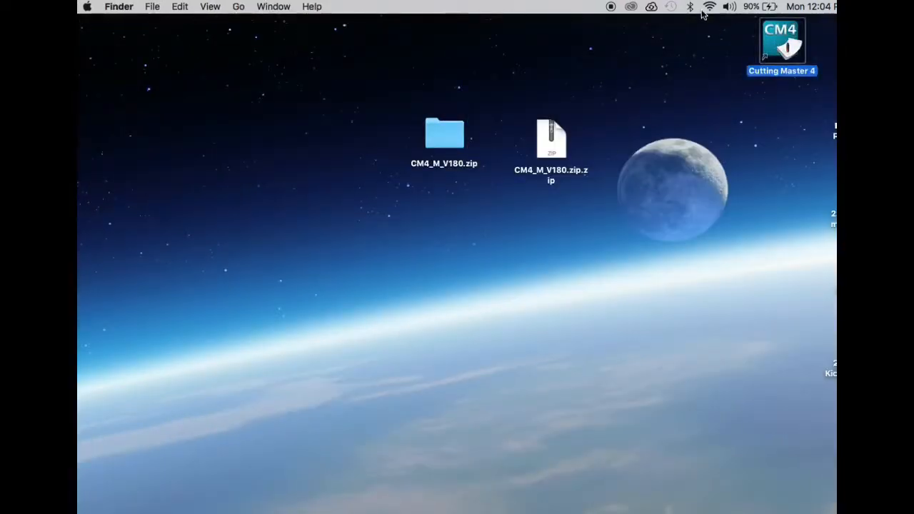
{"action": "left_click", "coordinate": [651, 7]}
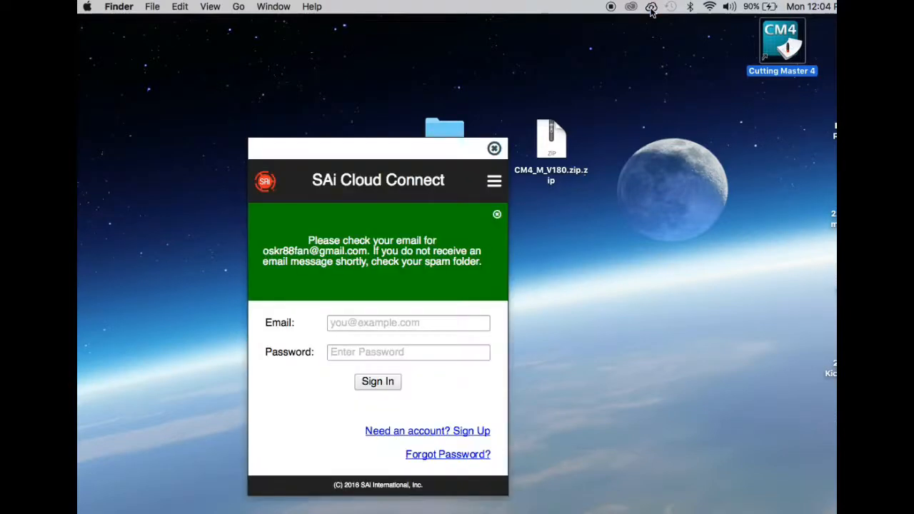
Step: Sign in to SAi Cloud Connect with the registered email address and the account password, and close its window
{"action": "left_click", "coordinate": [375, 321]}
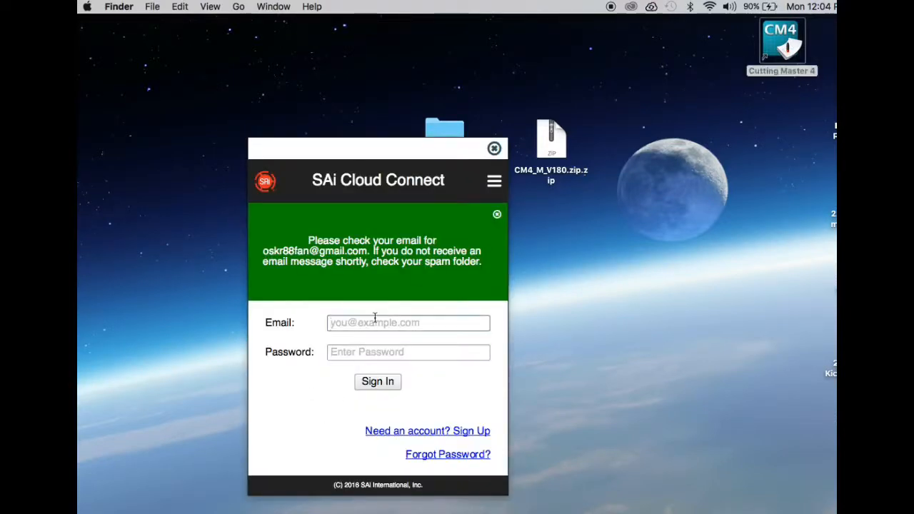
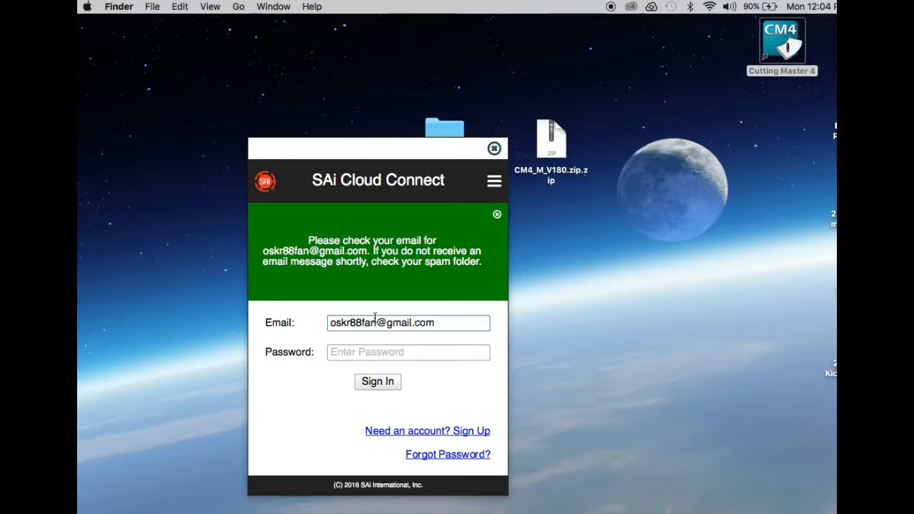
{"action": "key", "text": "Tab"}
{"action": "type", "text": "••••••"}
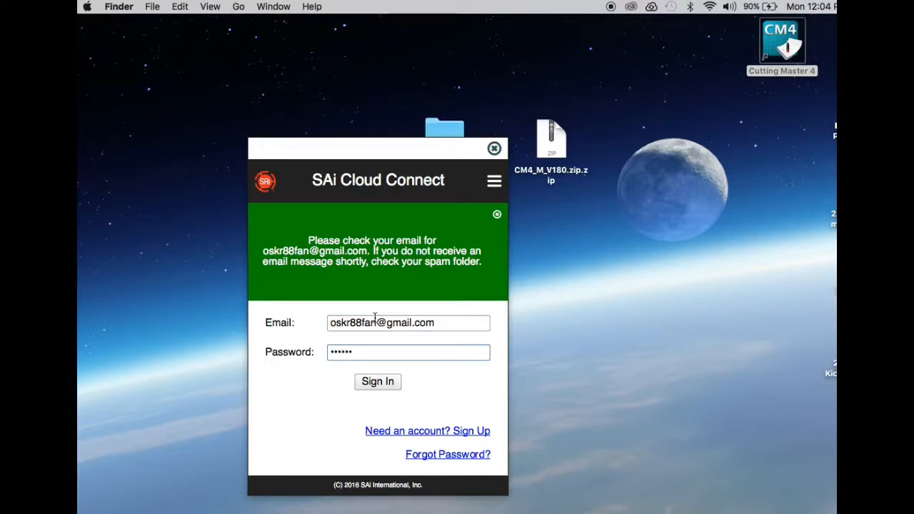
{"action": "left_click", "coordinate": [377, 381]}
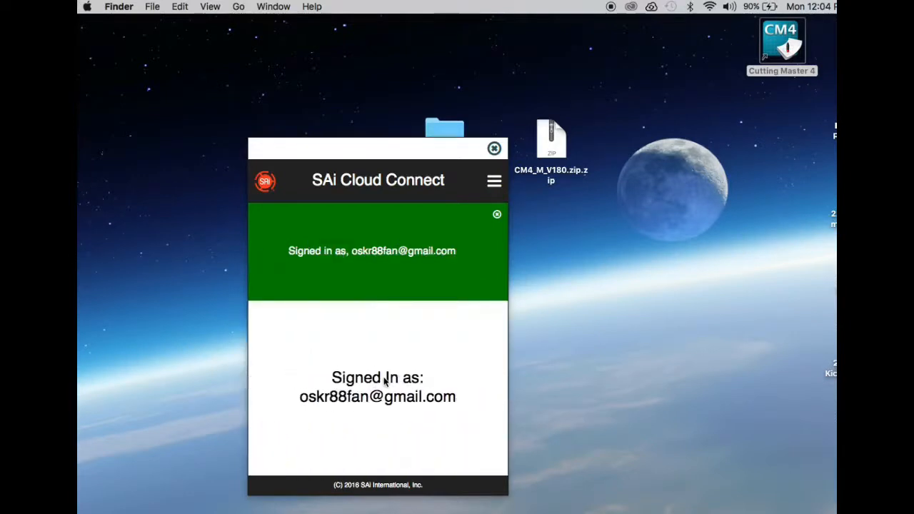
{"action": "left_click", "coordinate": [490, 151]}
Step: Switch to Illustrator, create a 15 x 12 in CMYK print document, and draw a small upright rectangle in the artboard's upper-left area
{"action": "mouse_move", "coordinate": [521, 504]}
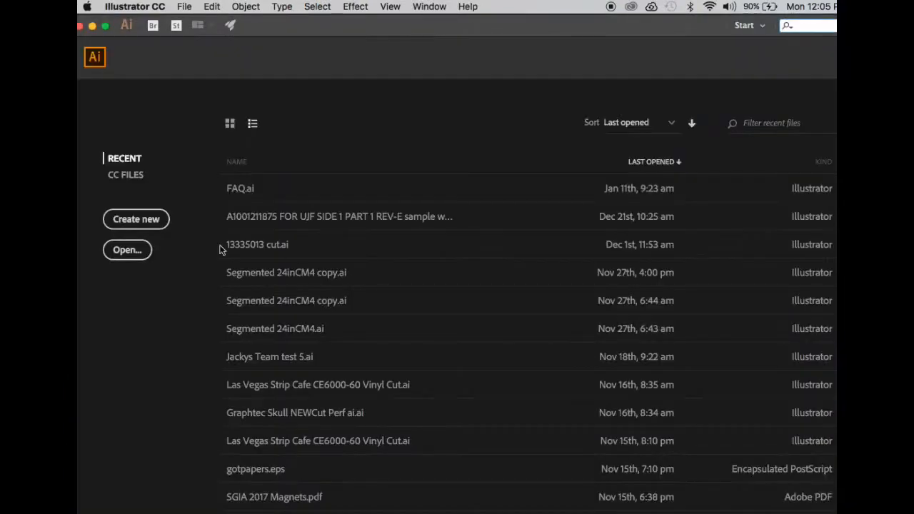
{"action": "left_click", "coordinate": [153, 218]}
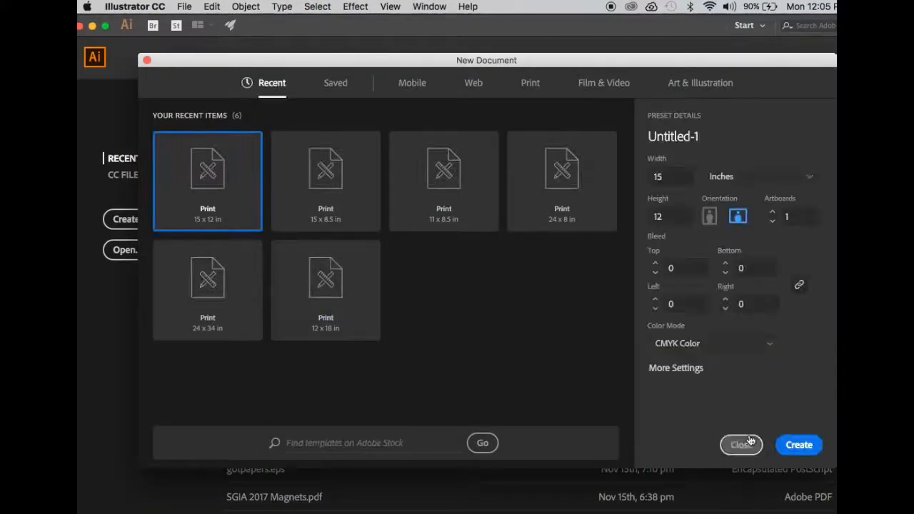
{"action": "left_click", "coordinate": [799, 444]}
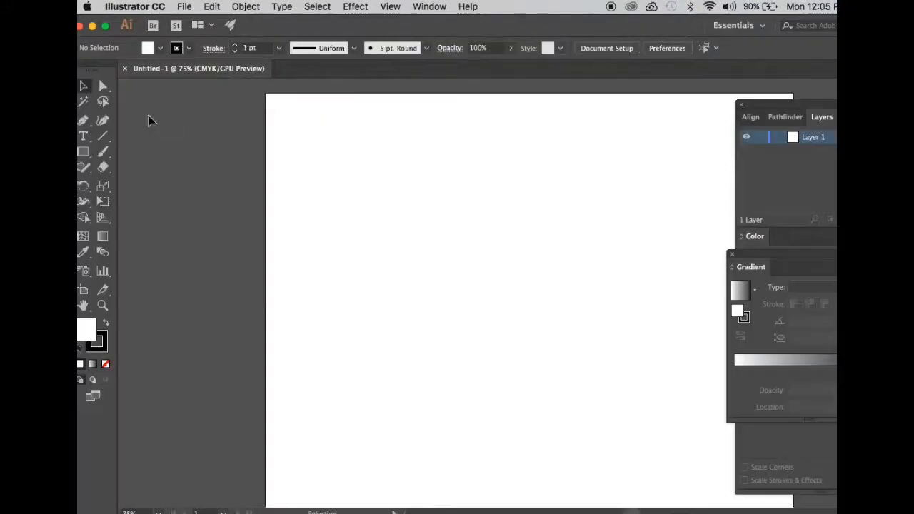
{"action": "left_click", "coordinate": [83, 151]}
{"action": "left_click_drag", "start_coordinate": [333, 185], "coordinate": [372, 258]}
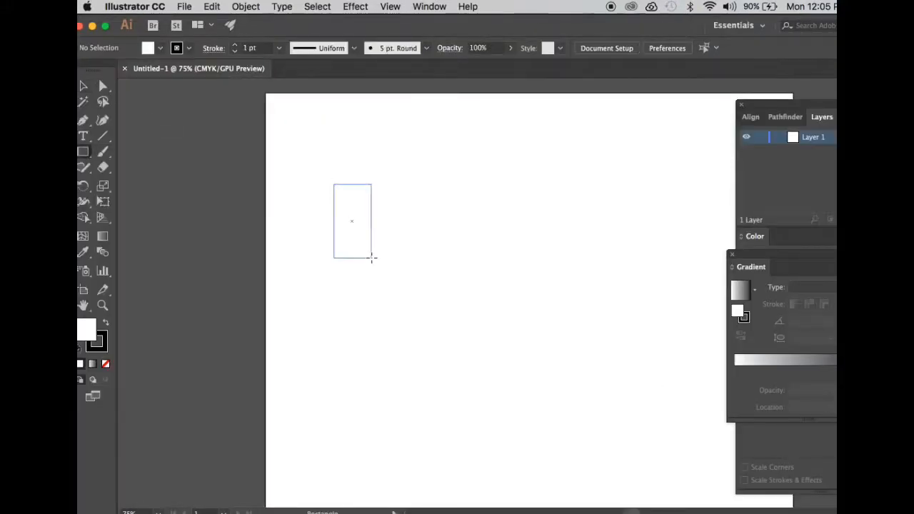
Step: Send the rectangle to Cutting Master 4 and add a setup for the Graphtec GPGL CE5000-120 cutter
{"action": "left_click", "coordinate": [185, 5]}
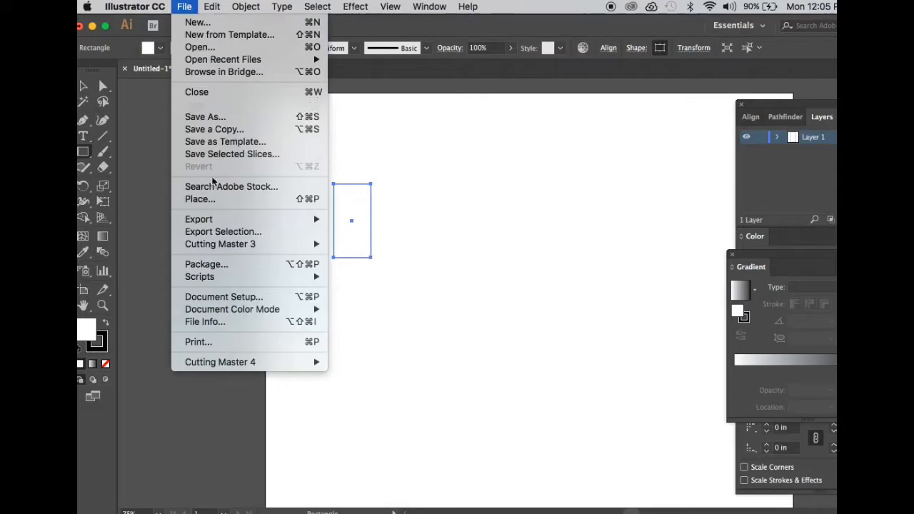
{"action": "mouse_move", "coordinate": [295, 362]}
{"action": "left_click", "coordinate": [354, 378]}
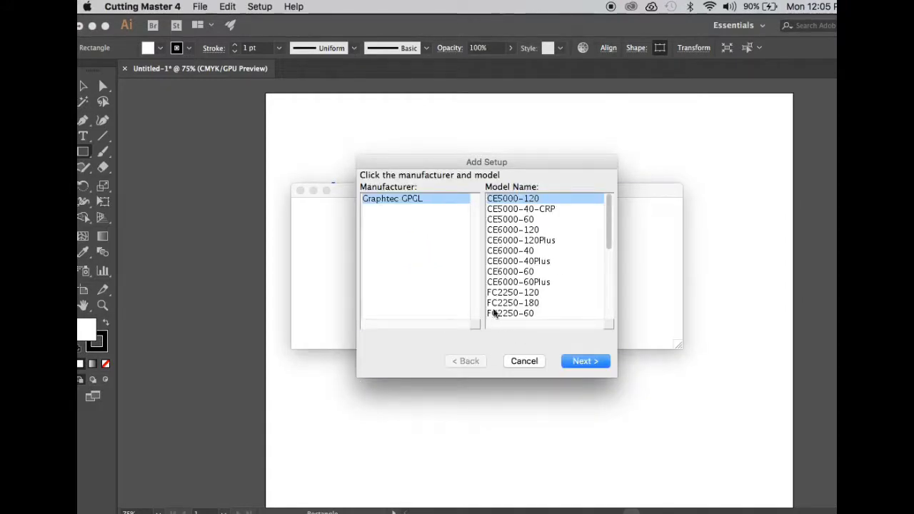
{"action": "left_click", "coordinate": [586, 362]}
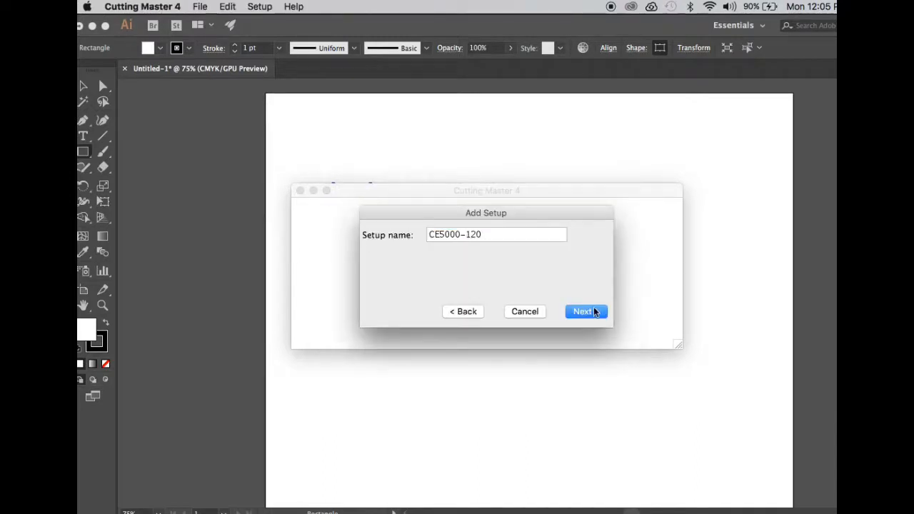